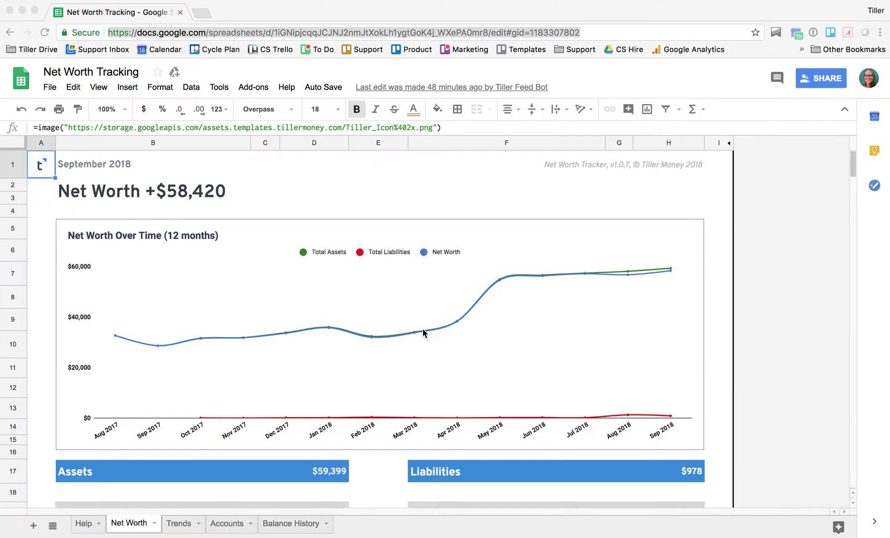
left_click(226, 523)
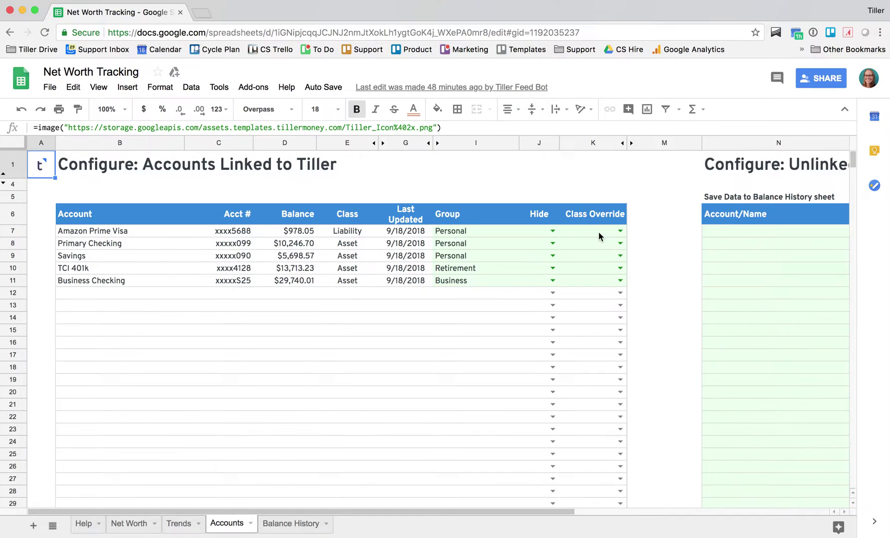
left_click(355, 233)
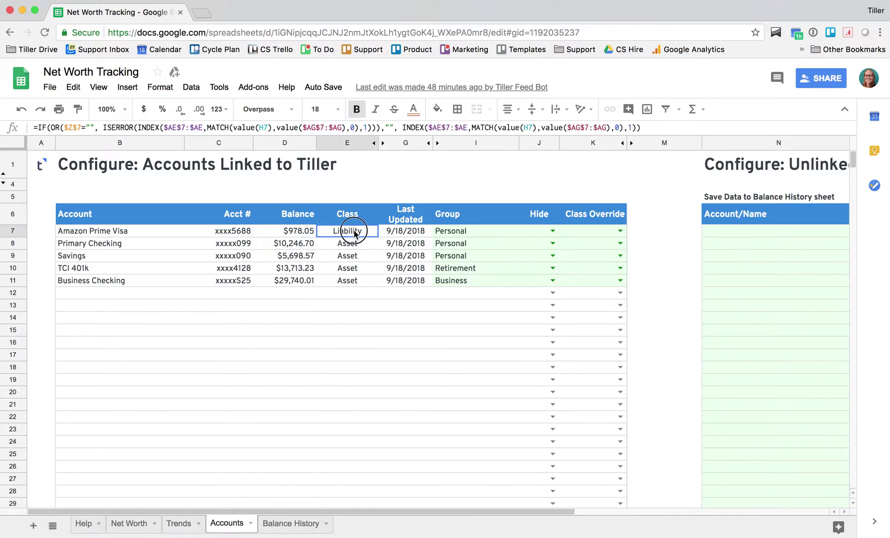
left_click_drag(355, 233, 350, 281)
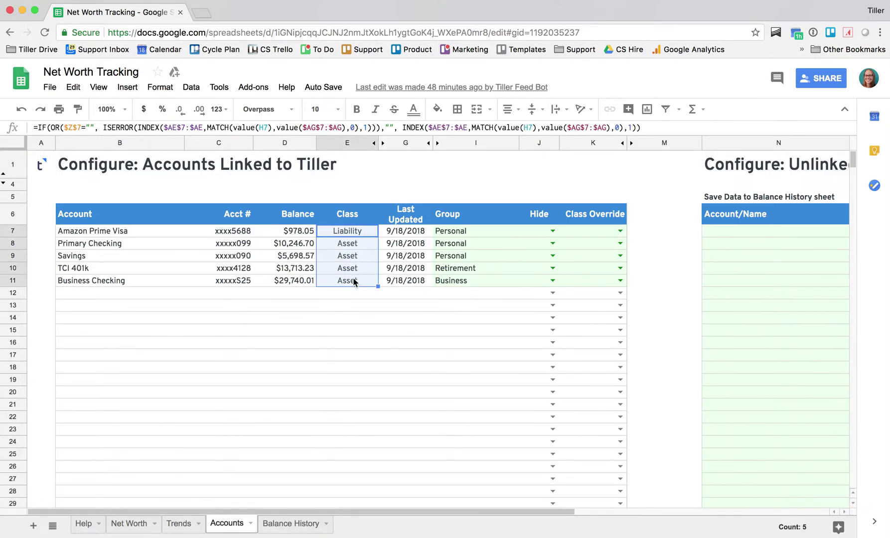
left_click(622, 232)
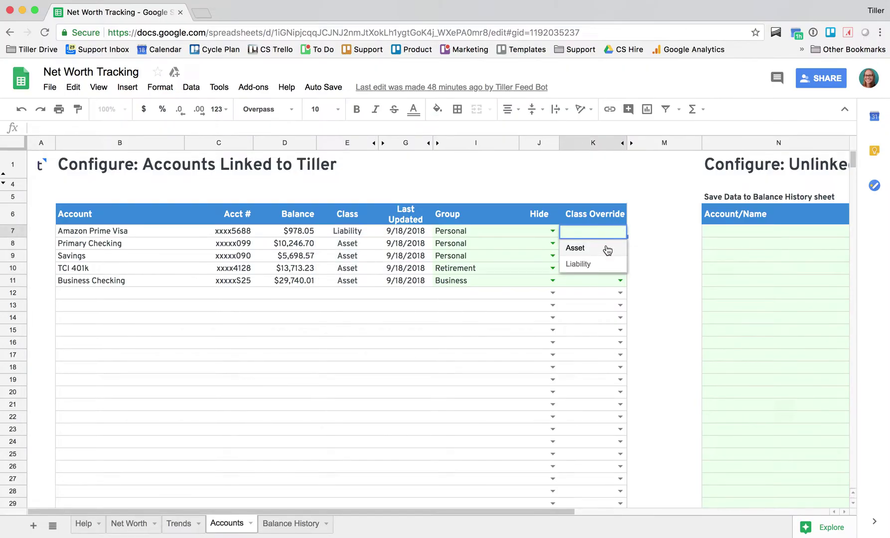
left_click(639, 262)
left_click(448, 233)
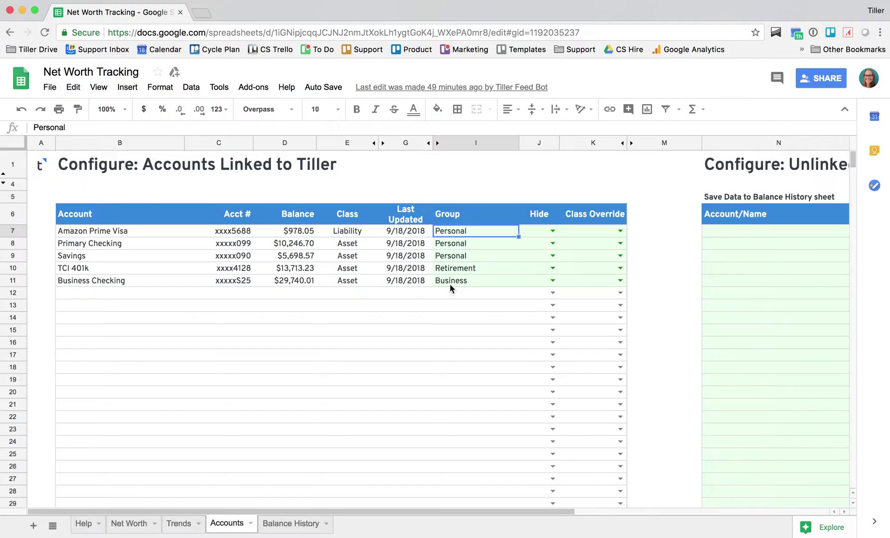
Add a new unlinked account named Cash with its account number in row 7.
scroll(450, 286, "right", 5)
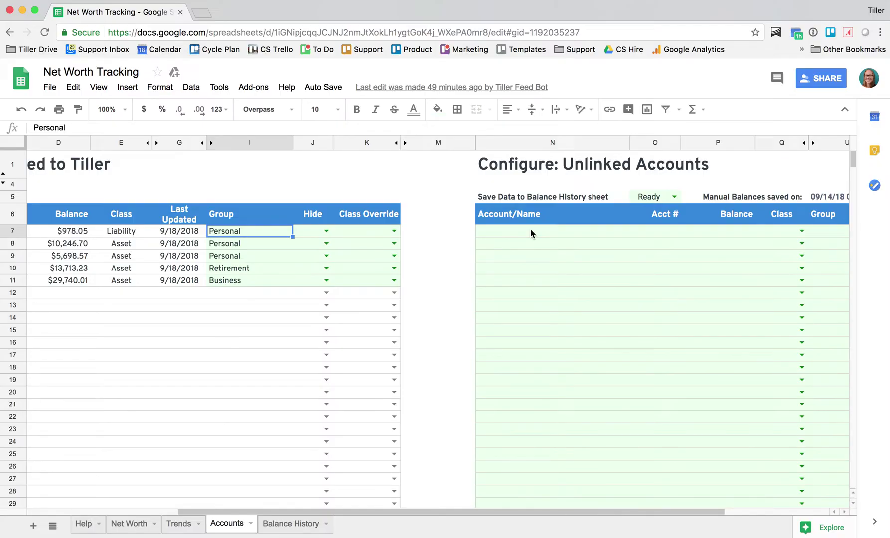
left_click(531, 229)
key("Tab")
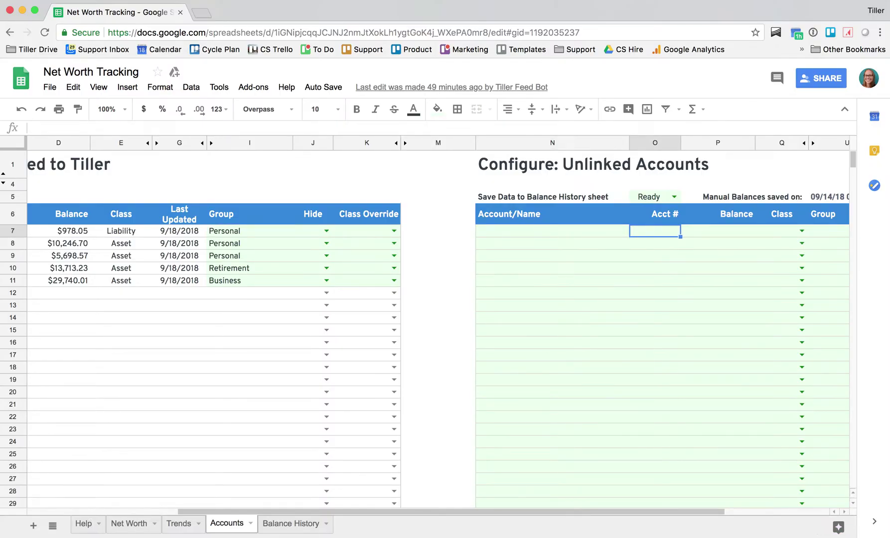
key("Tab")
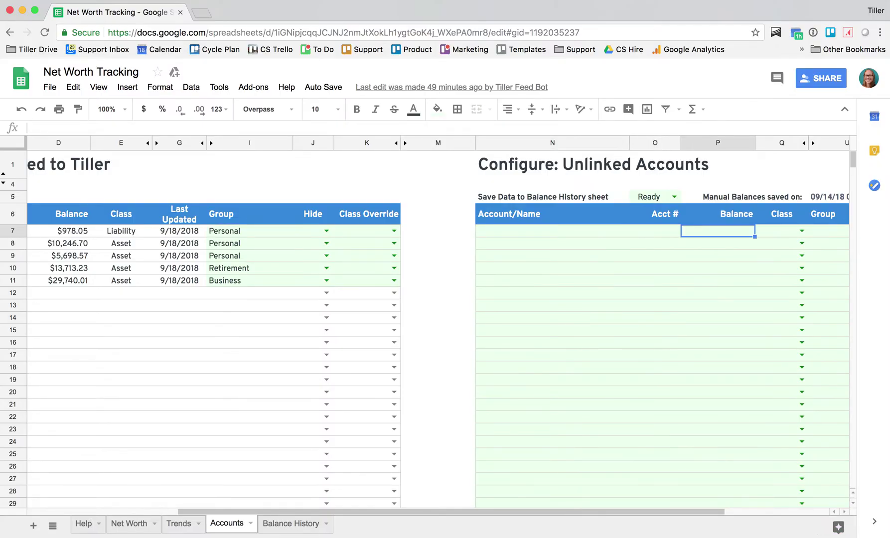
left_click(499, 233)
type("Cash")
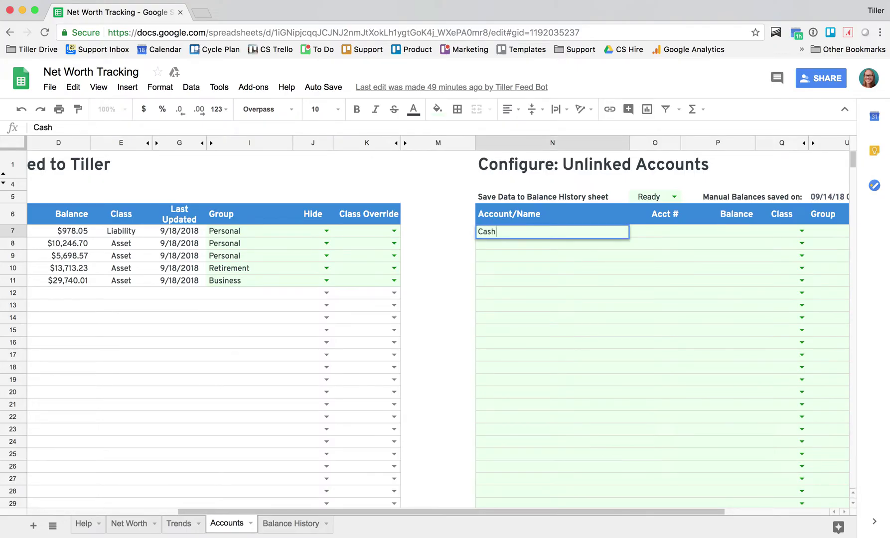
key("Tab")
type("xxx")
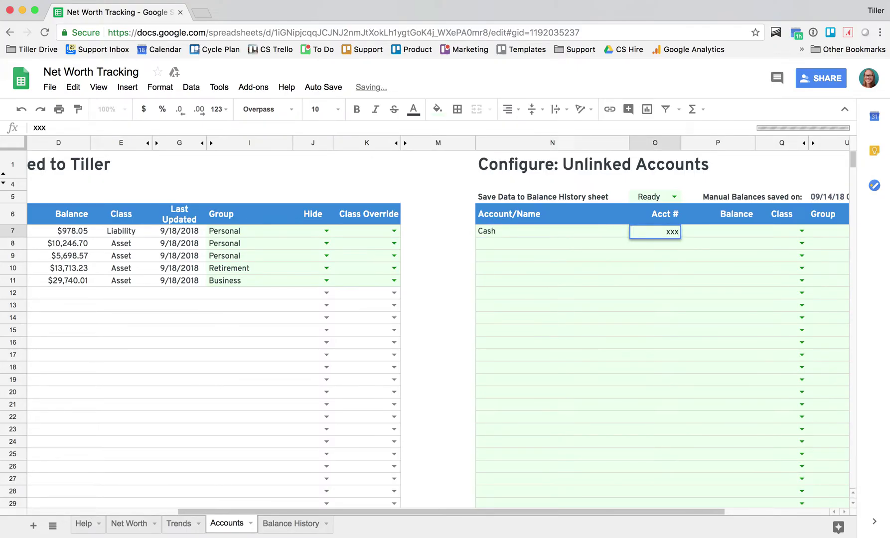
type("x1234")
key("Tab")
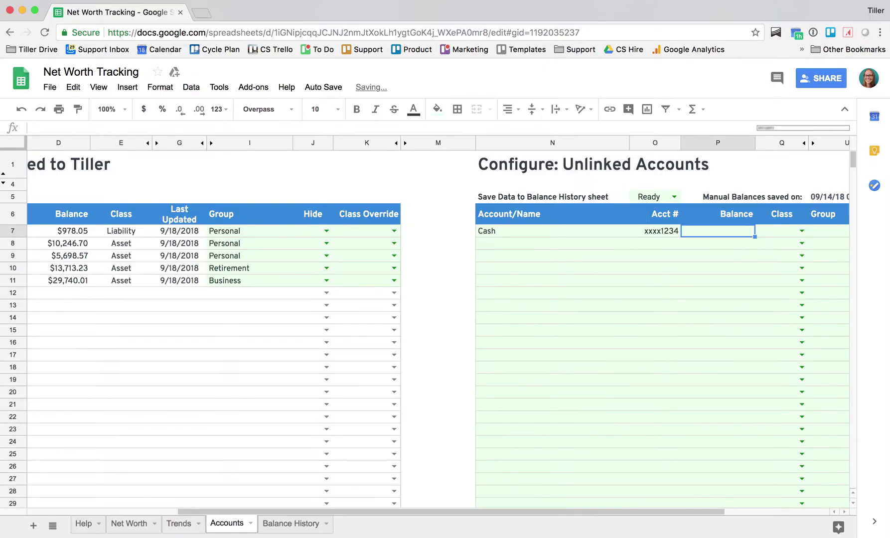
left_click(654, 231)
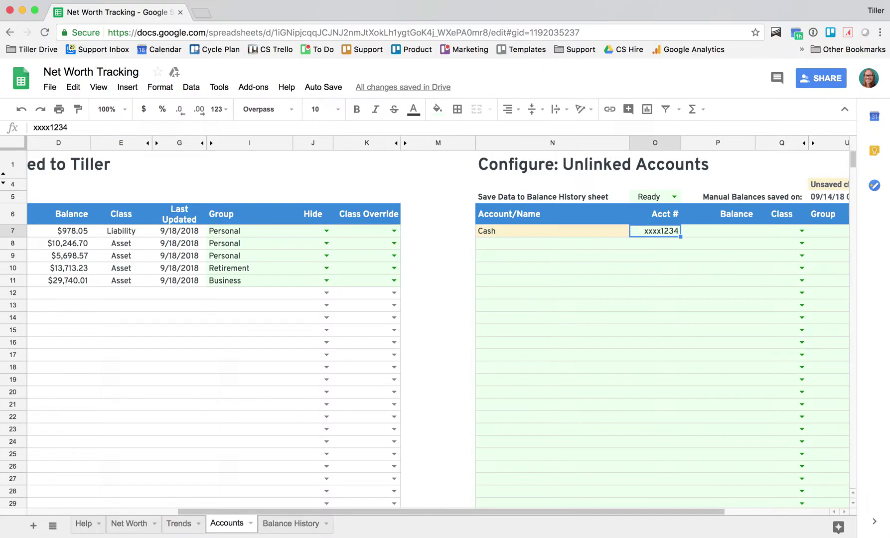
Give the Cash account a 5000 balance, Asset class and Personal group.
left_click(717, 231)
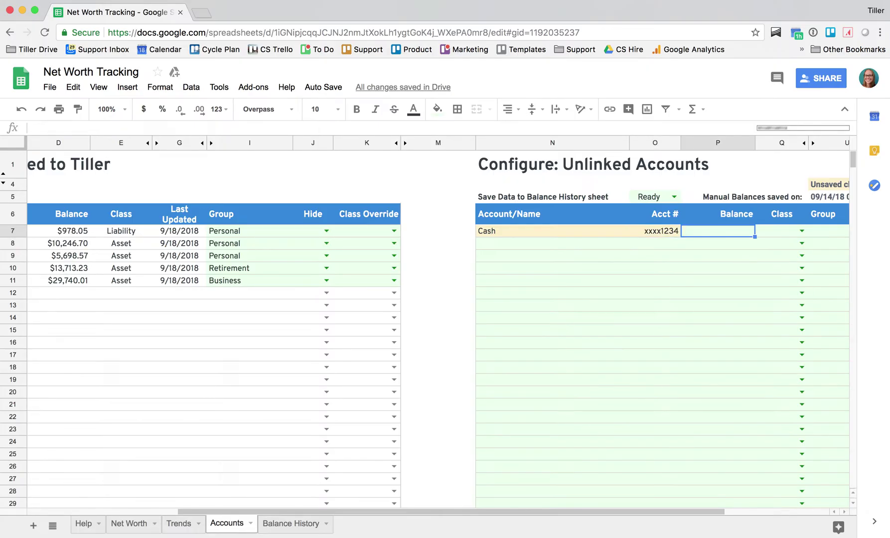
type("5000")
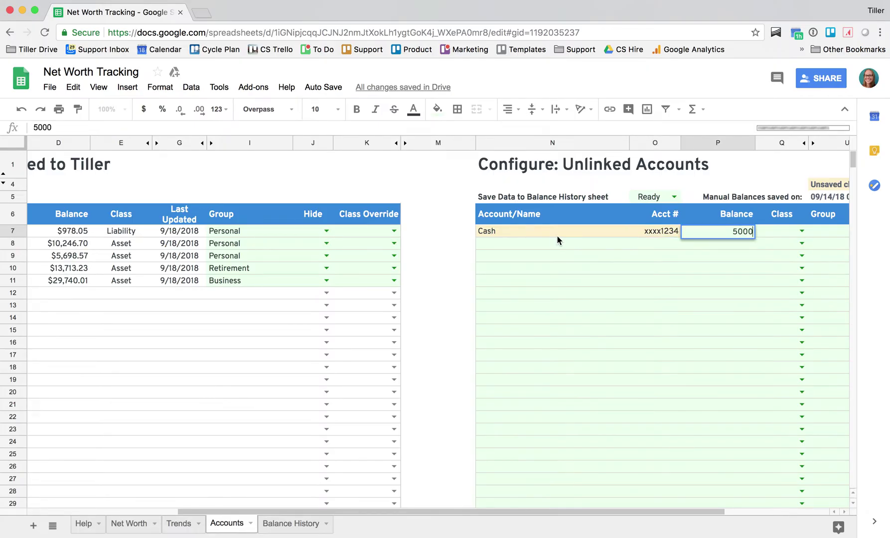
left_click(802, 230)
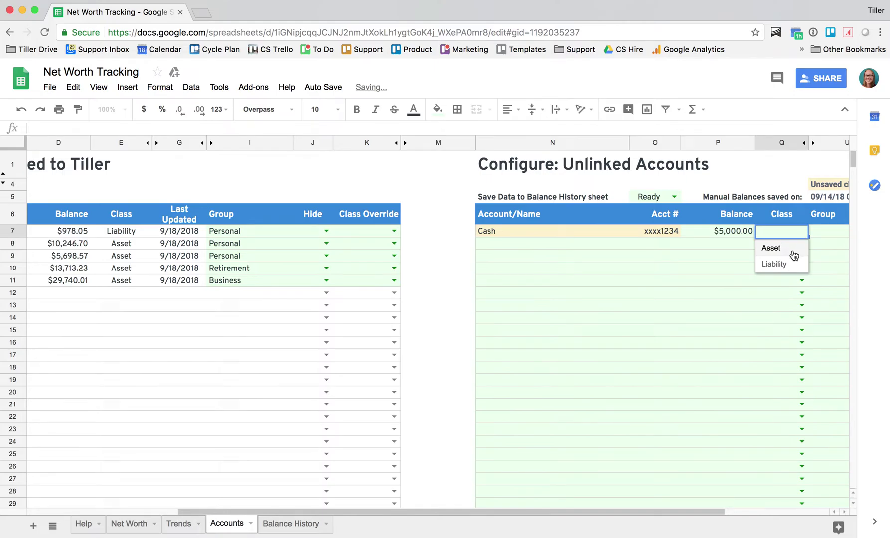
left_click(771, 248)
left_click(819, 233)
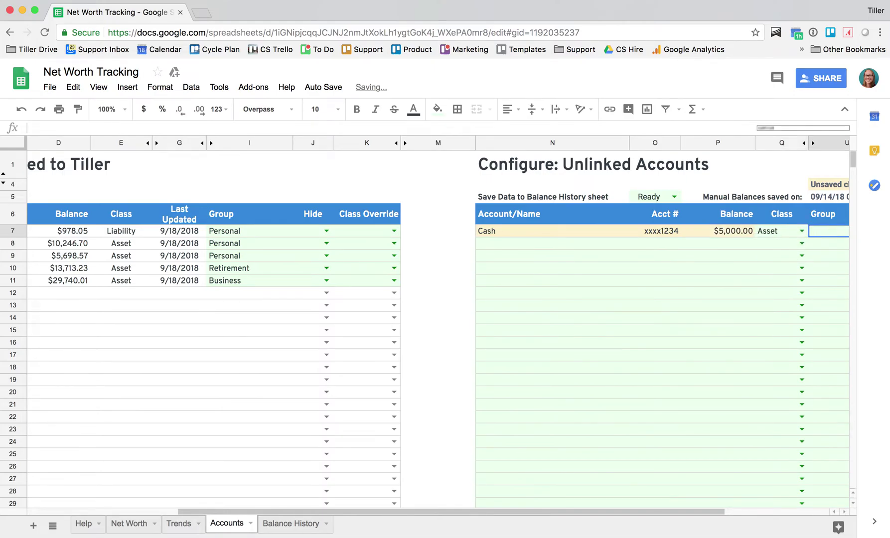
type("Personal")
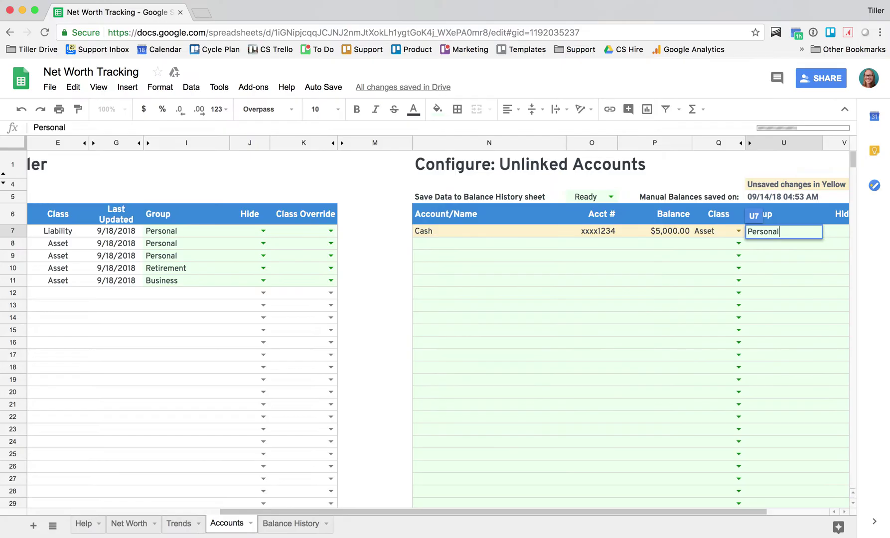
key("Tab")
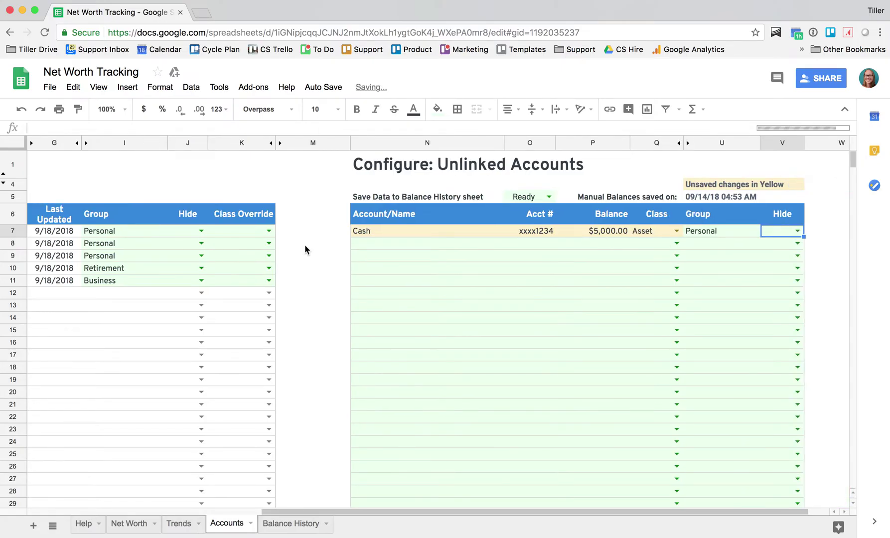
Set the Save Data to Balance History dropdown in O5 to Save.
left_click(201, 231)
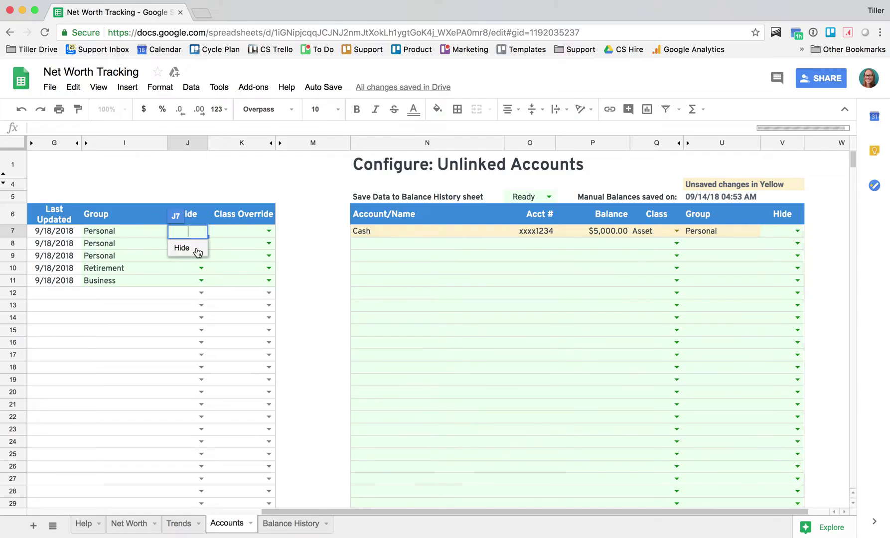
left_click(309, 251)
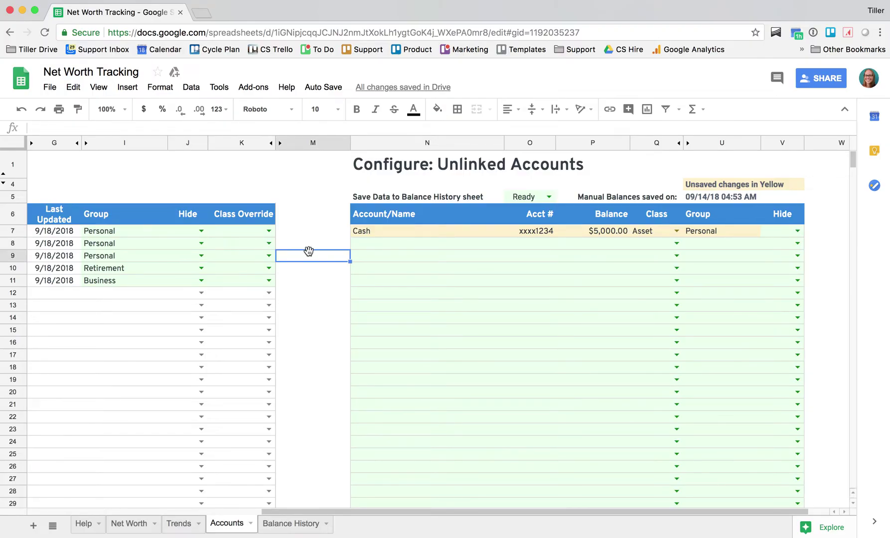
left_click(444, 230)
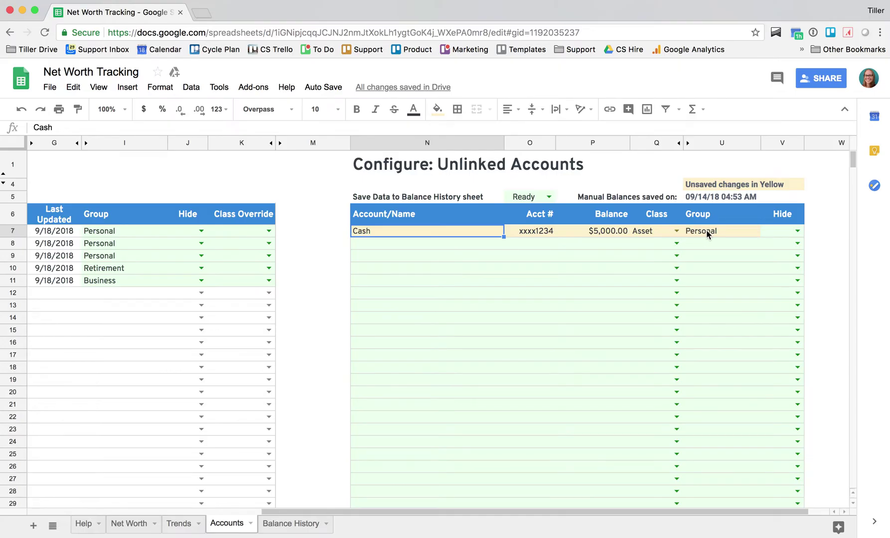
left_click(548, 197)
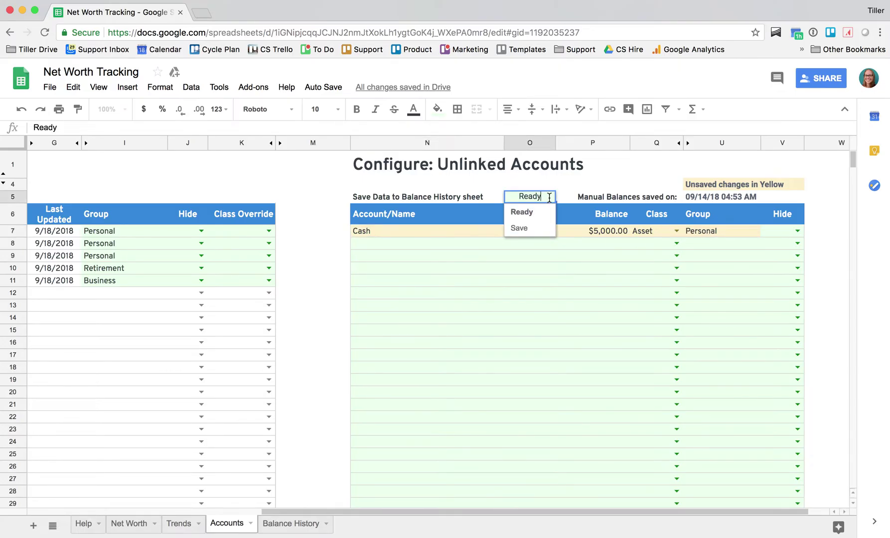
left_click(548, 232)
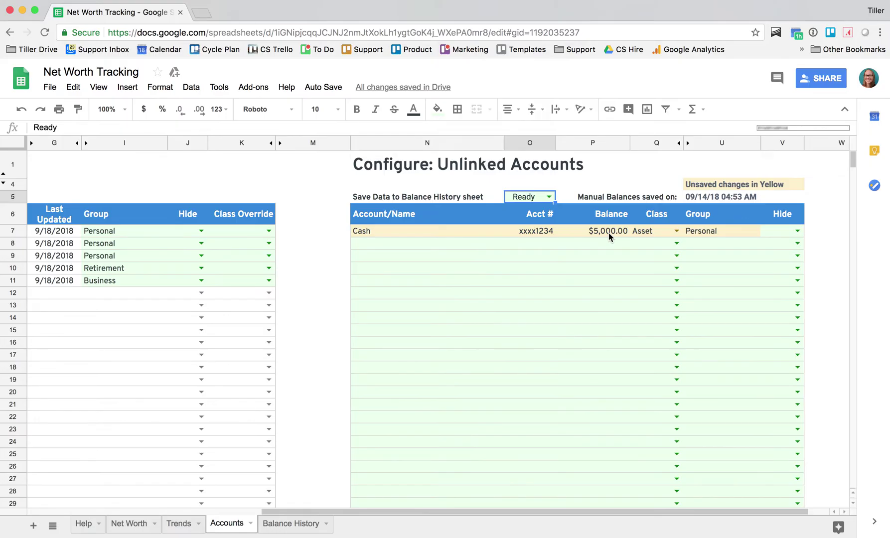
left_click(322, 89)
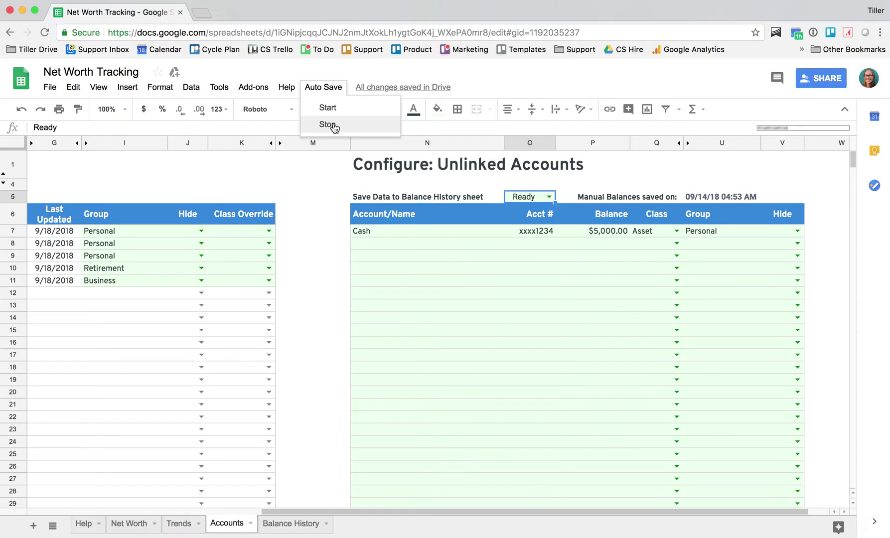
left_click(328, 228)
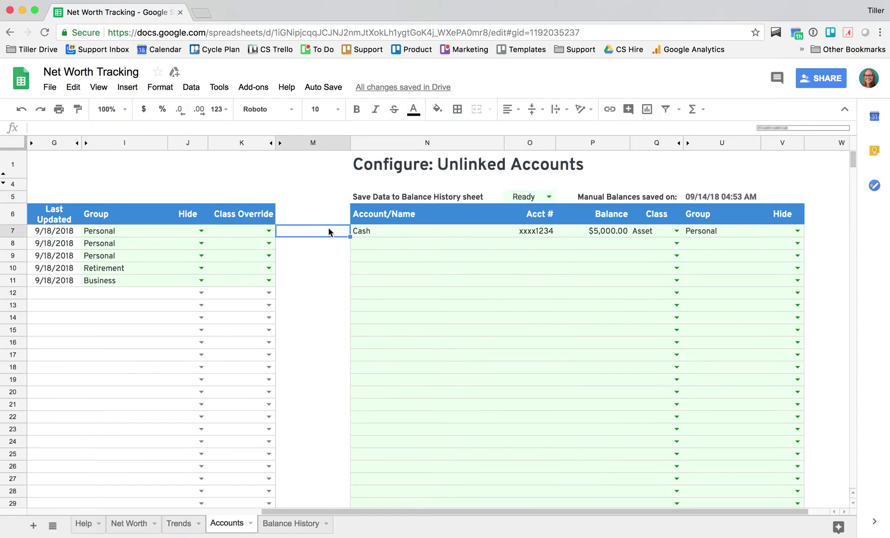
left_click(201, 231)
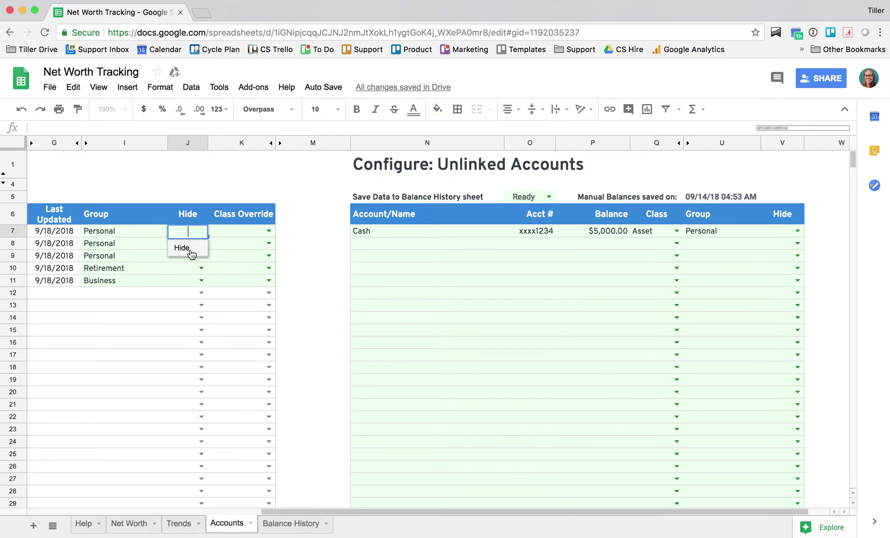
left_click(798, 231)
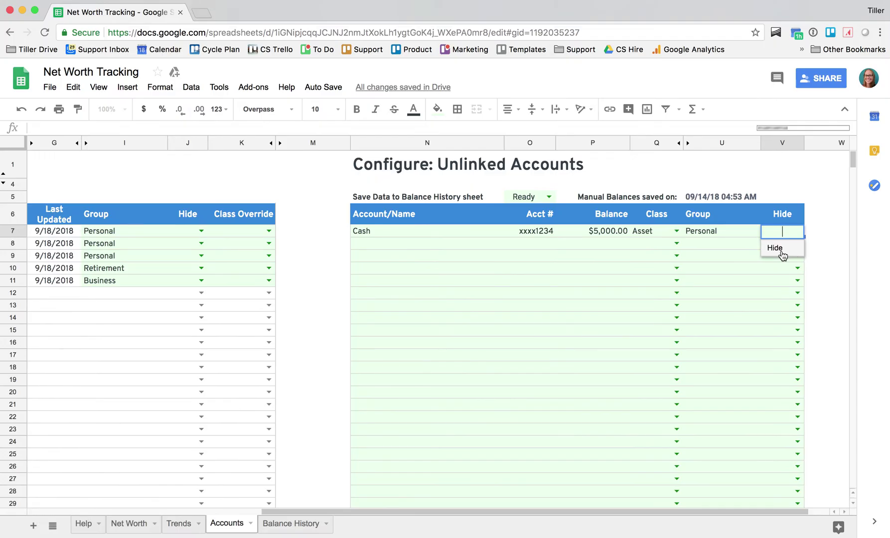
left_click(296, 221)
scroll(322, 237, "left", 10)
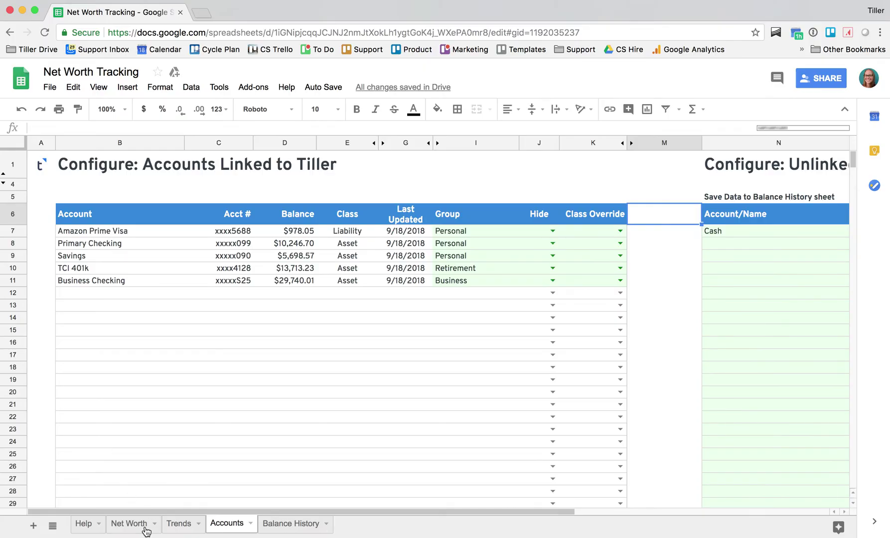
Check the $5,000 Cash under Personal assets on Net Worth, then view the Trends sheet.
left_click(129, 523)
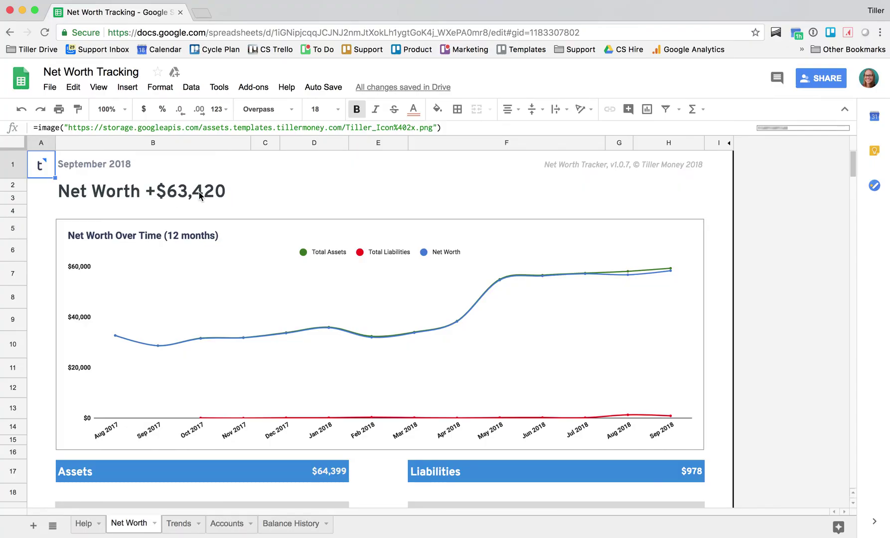
scroll(231, 401, "down", 5)
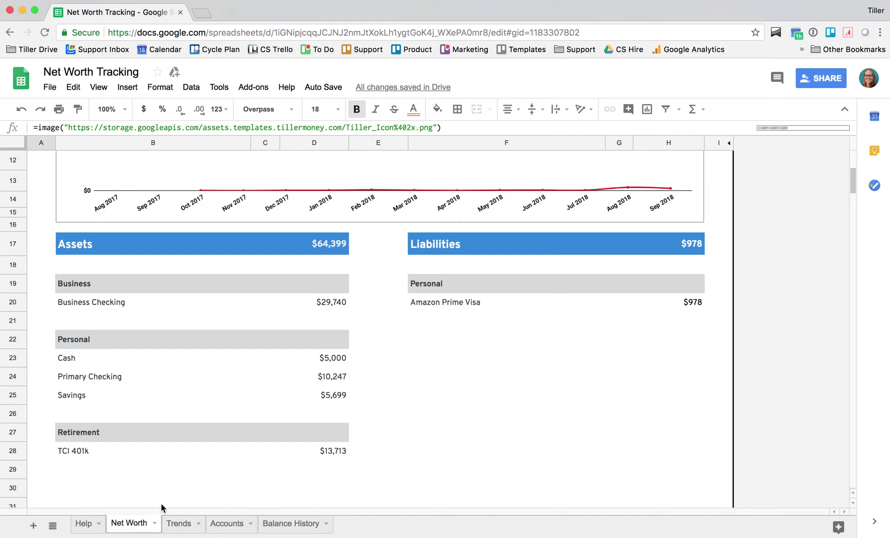
left_click(179, 526)
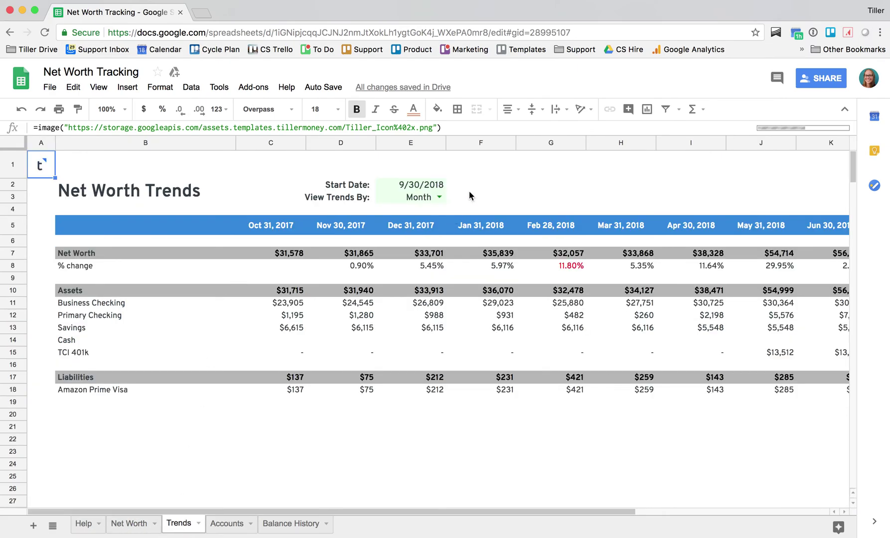
left_click(428, 185)
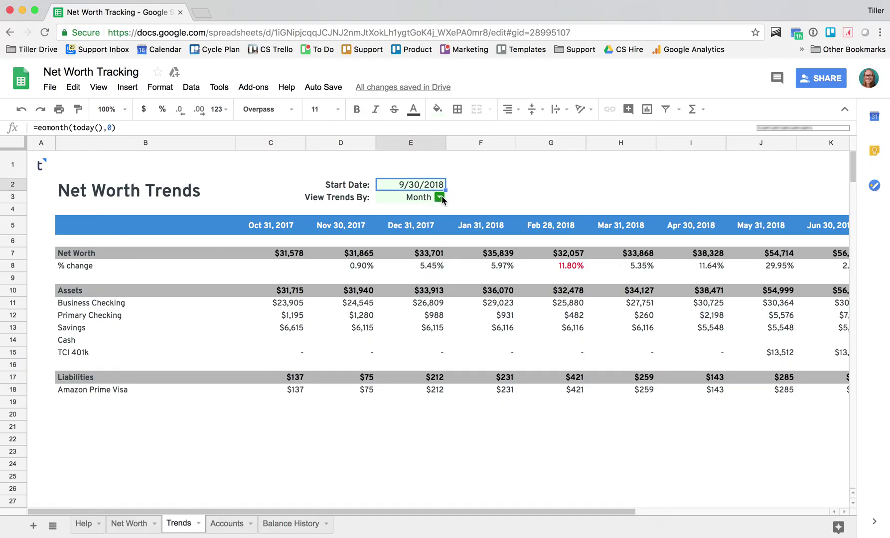
left_click(439, 197)
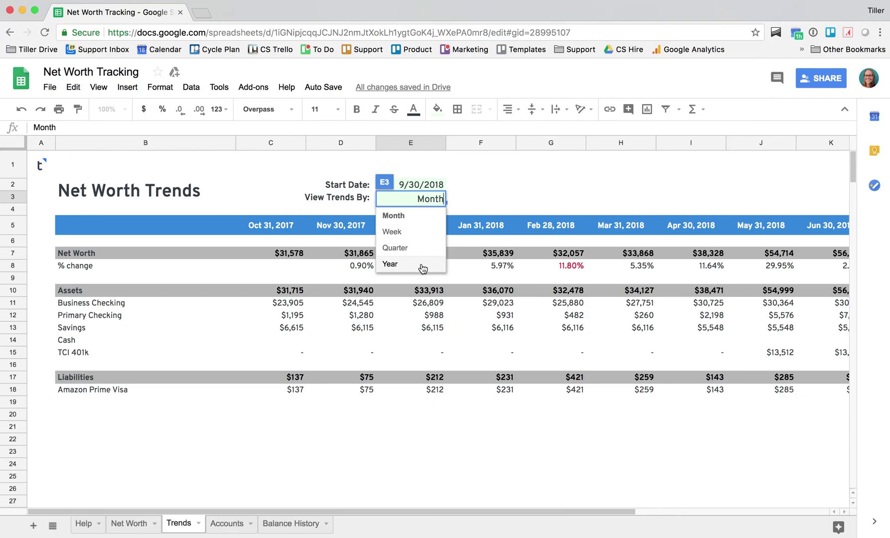
left_click(474, 200)
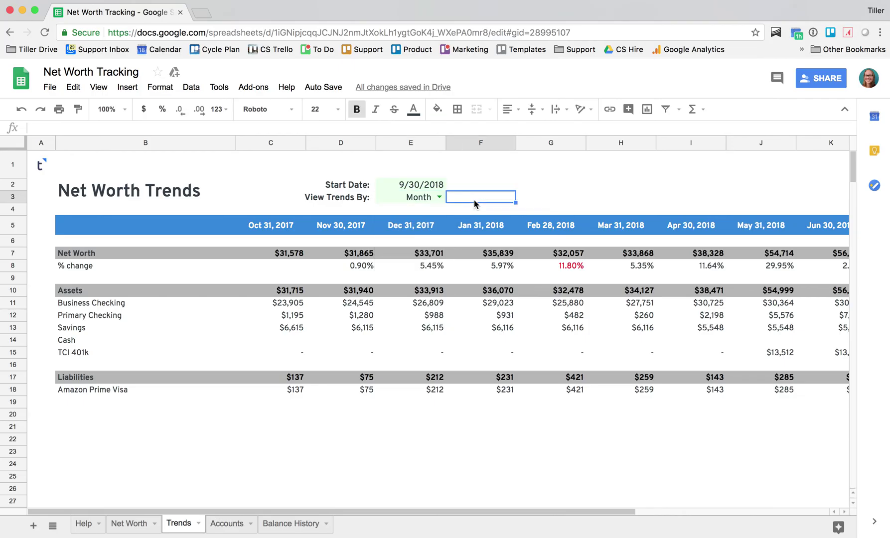